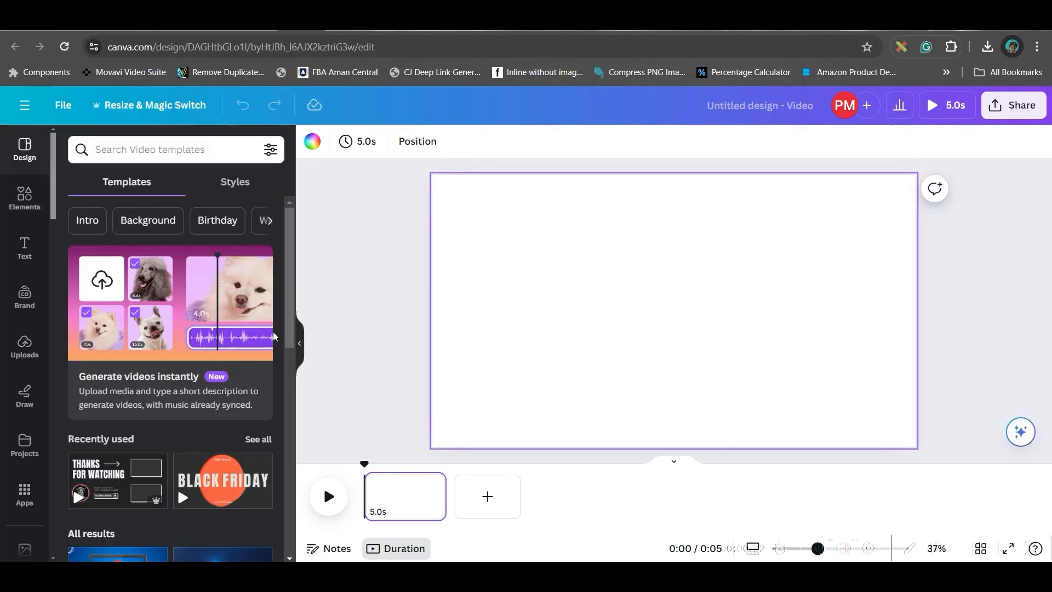
Upload the clip of the man in a suit, place it on the page and remove its background.
left_click(23, 356)
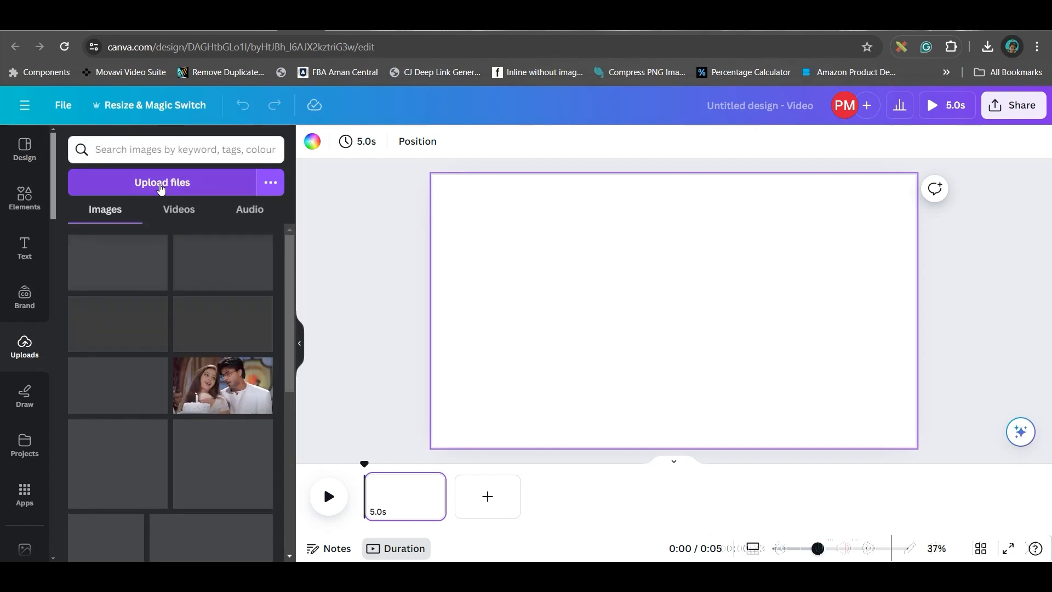
left_click(162, 186)
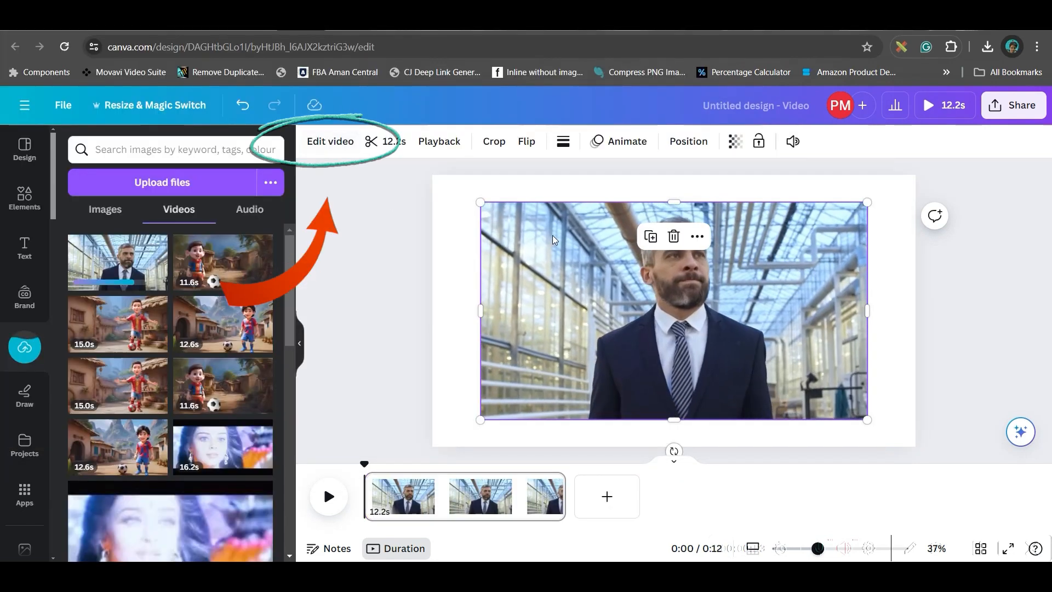
left_click(332, 141)
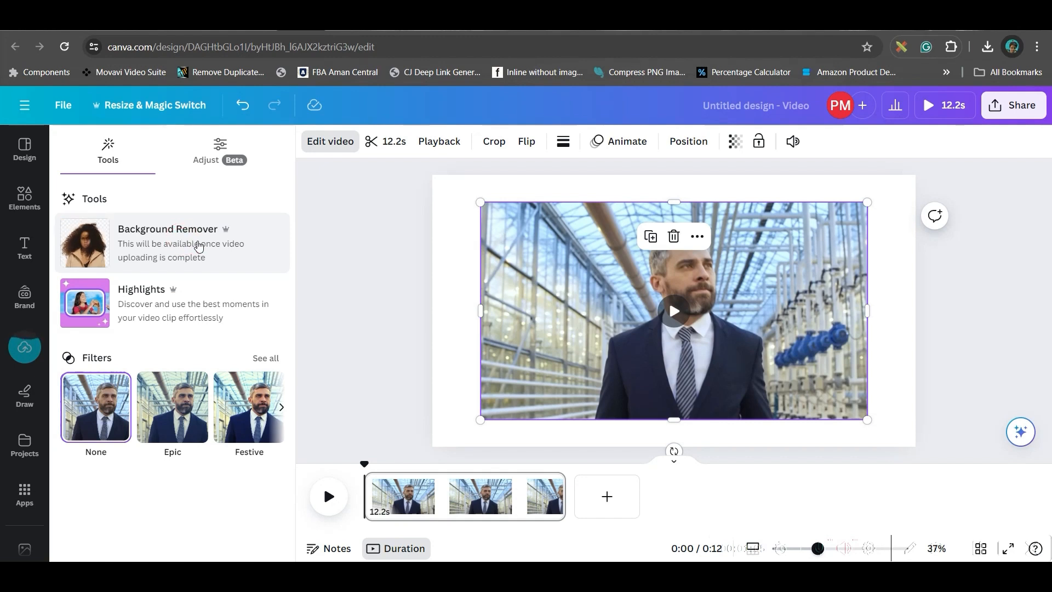
left_click(195, 245)
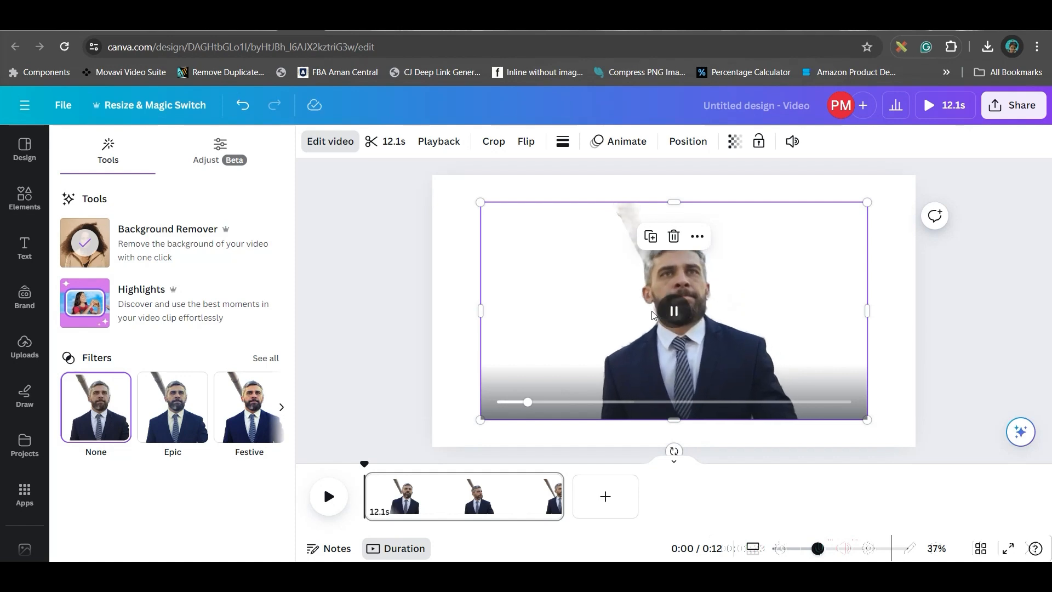
Apply the Festive filter to the man's clip and slightly increase its intensity.
left_click(244, 407)
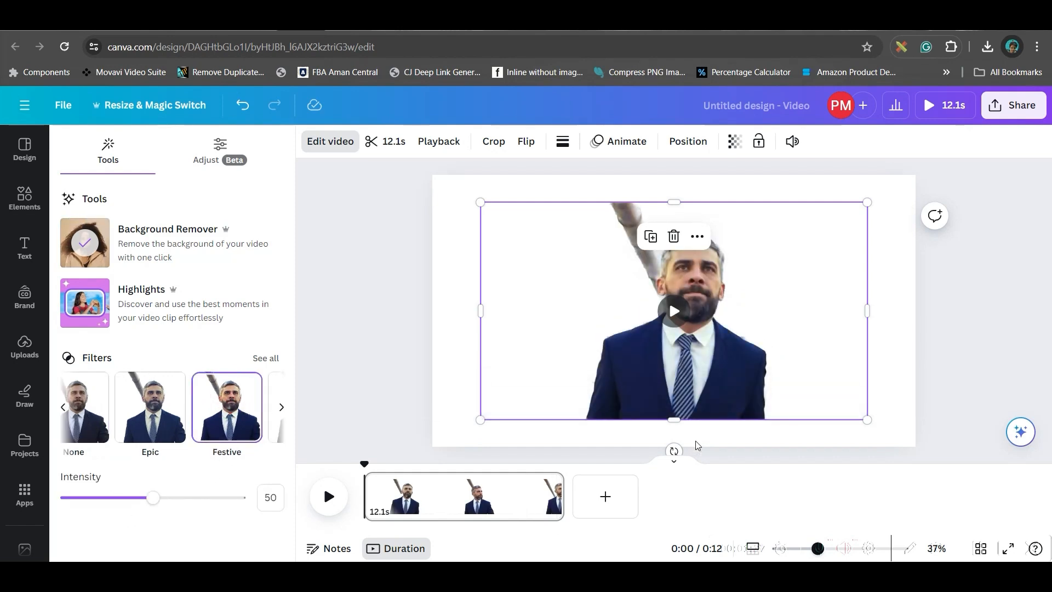
mouse_move(154, 501)
left_mouse_down()
mouse_move(188, 498)
mouse_move(166, 496)
left_mouse_up()
Upload a blue space video to the uploads library for use as a background.
left_click(24, 406)
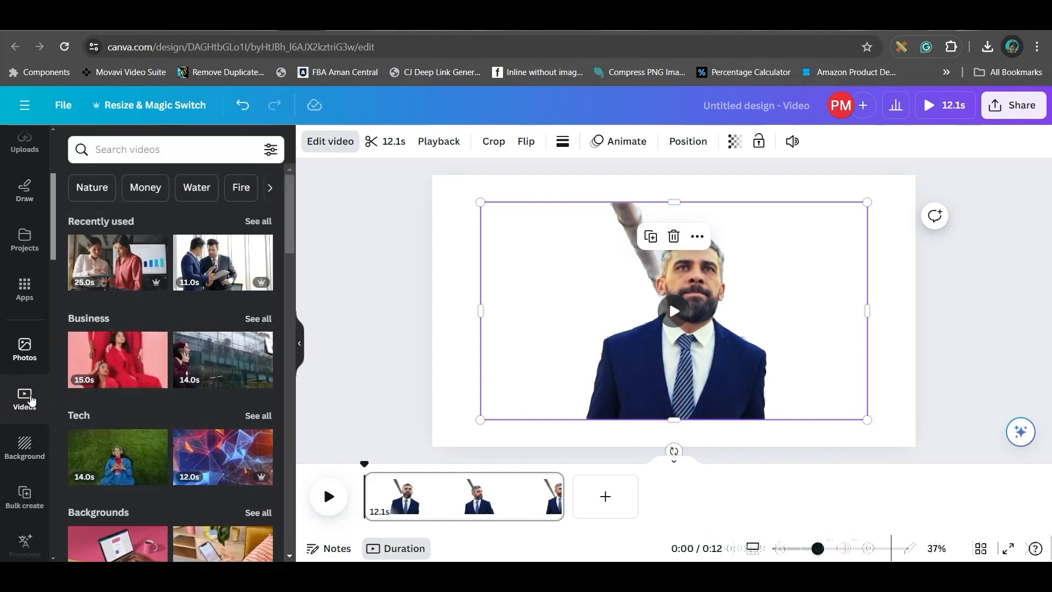
scroll(47, 217, "up", 4)
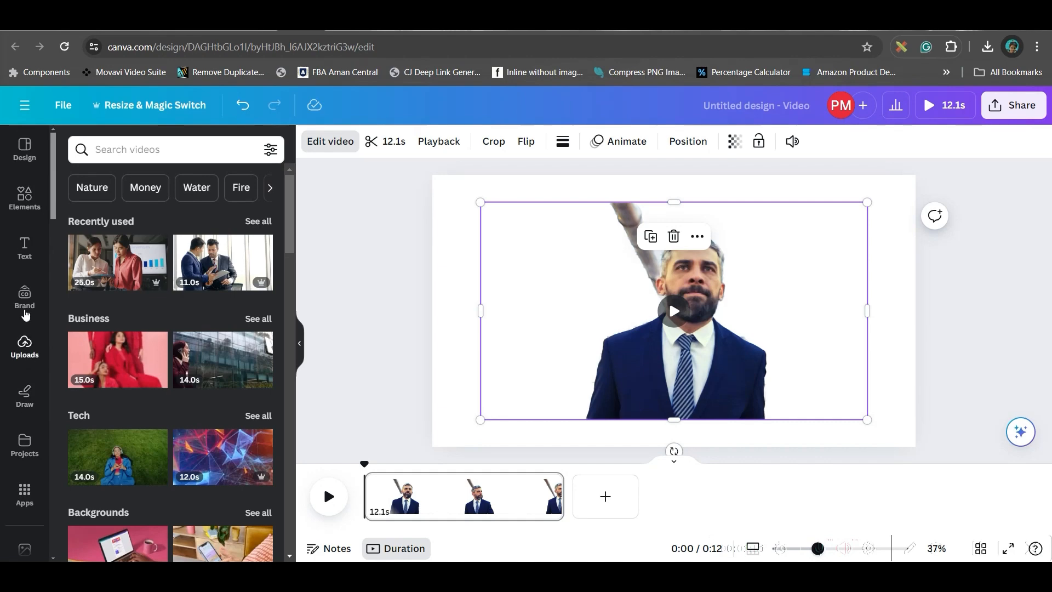
left_click(25, 345)
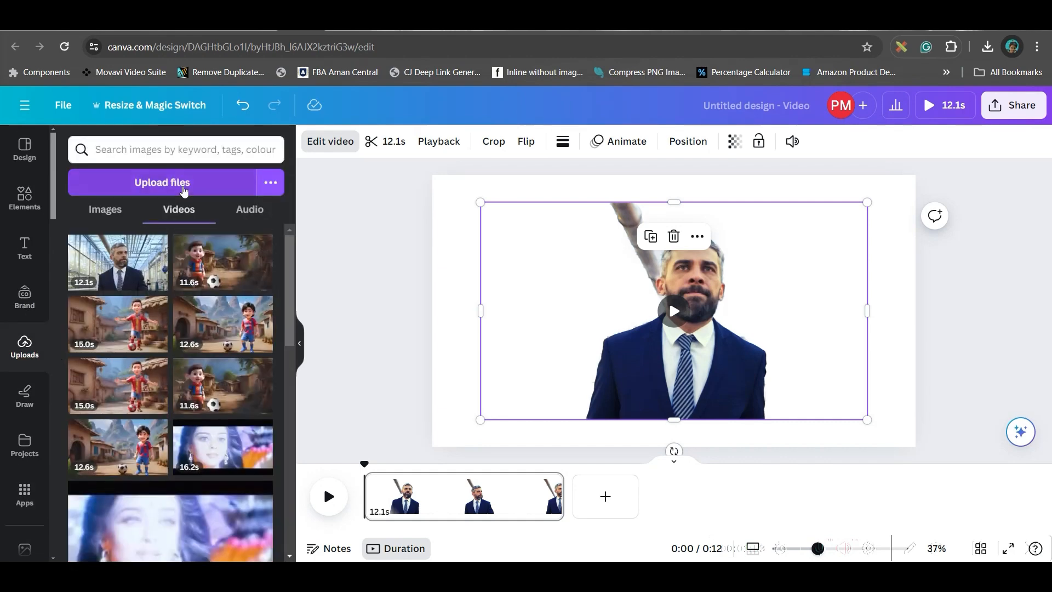
left_click(184, 190)
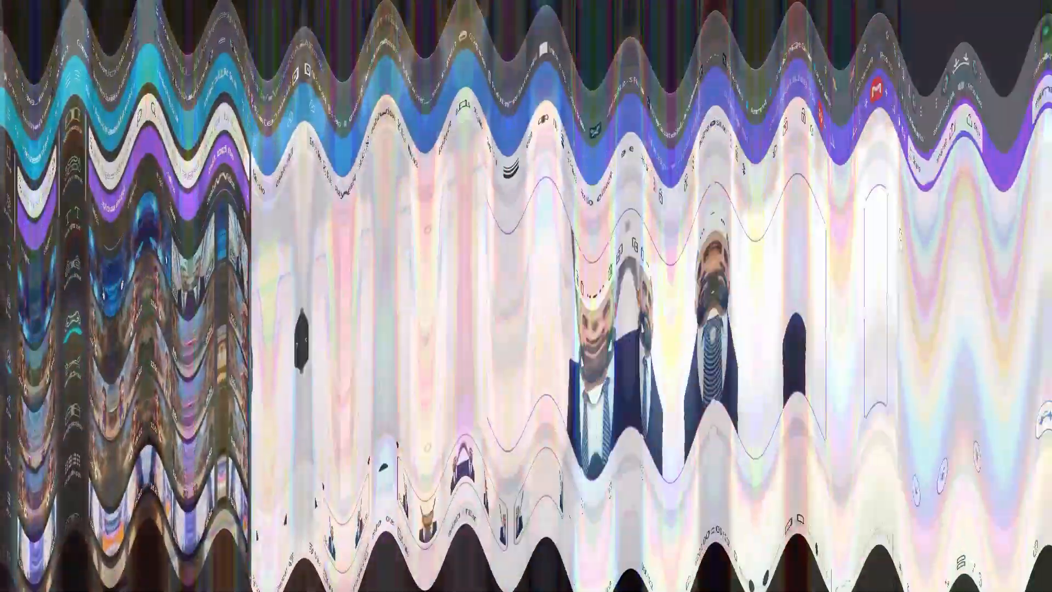
List all stock videos in the Tech category and look through them for a background.
scroll(23, 494, "down", 4)
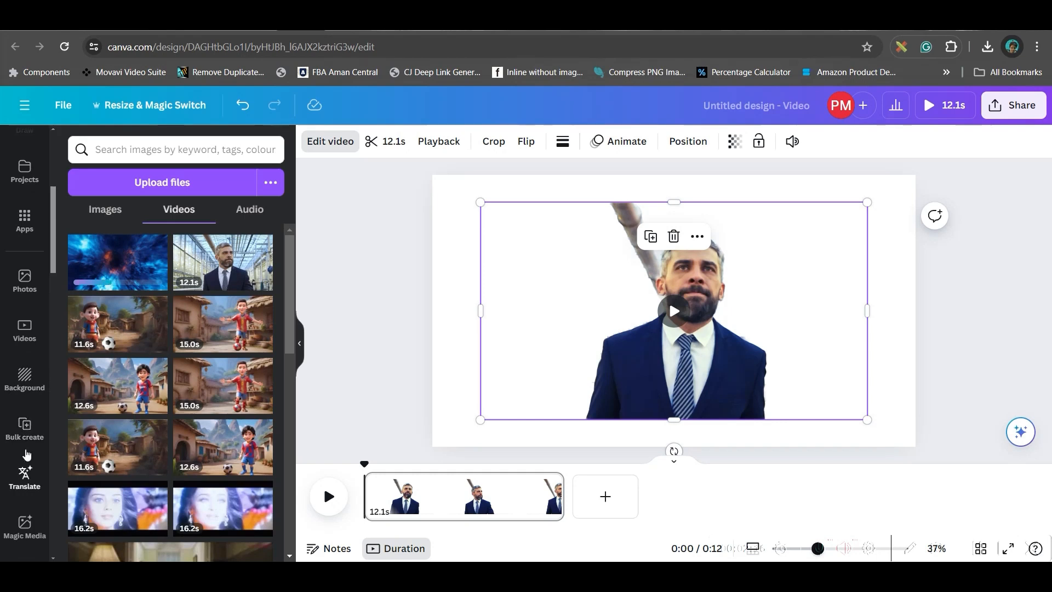
left_click(24, 329)
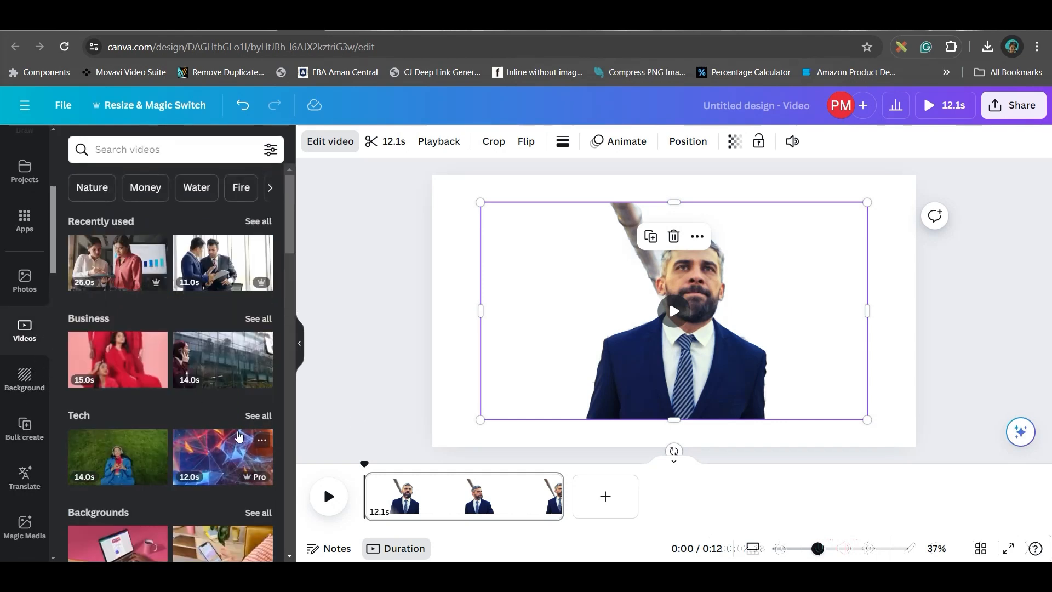
left_click(258, 416)
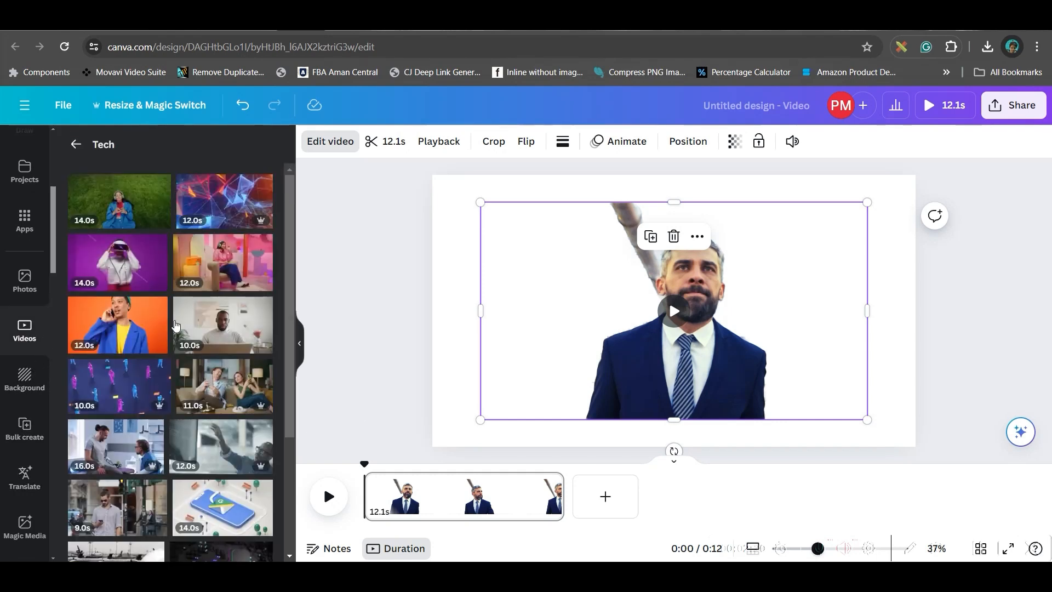
scroll(175, 326, "down", 7)
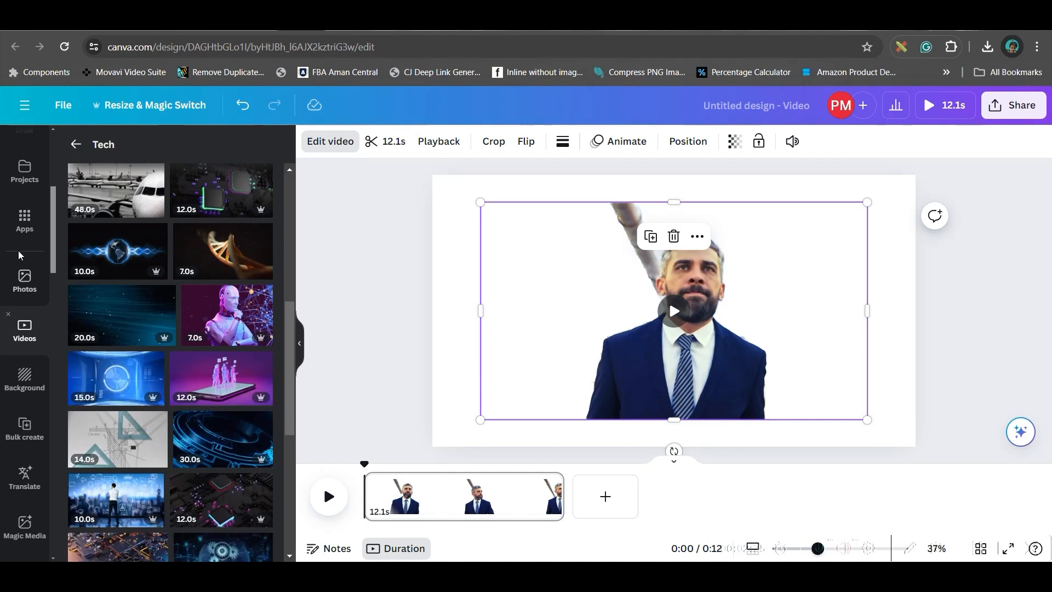
scroll(22, 241, "up", 2)
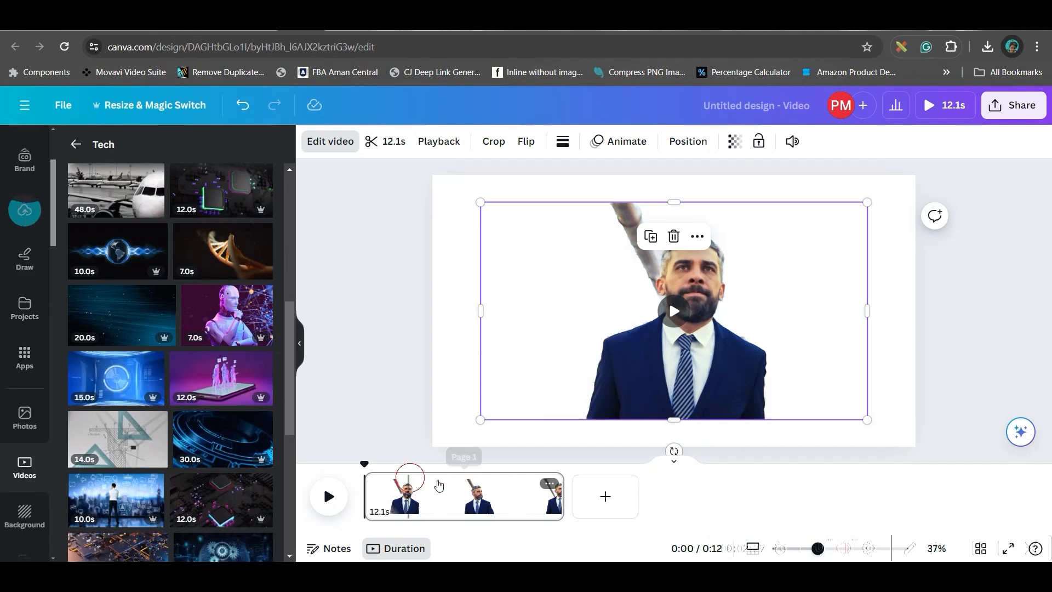
Split the video page at 4.3 s on the timeline.
left_click(410, 479)
left_click(441, 482)
left_click_drag(441, 461, 436, 461)
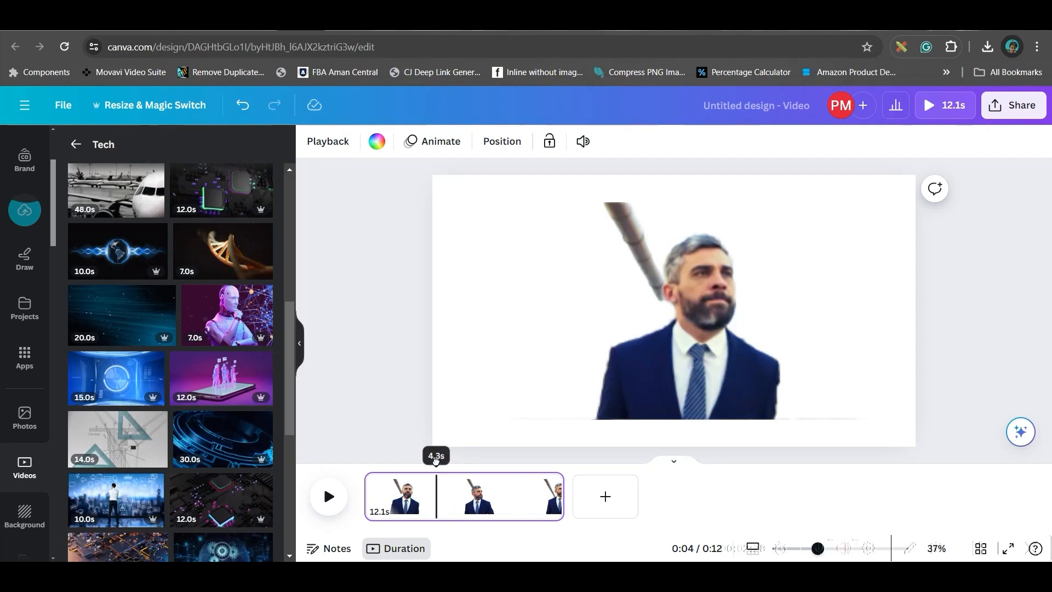
right_click(439, 495)
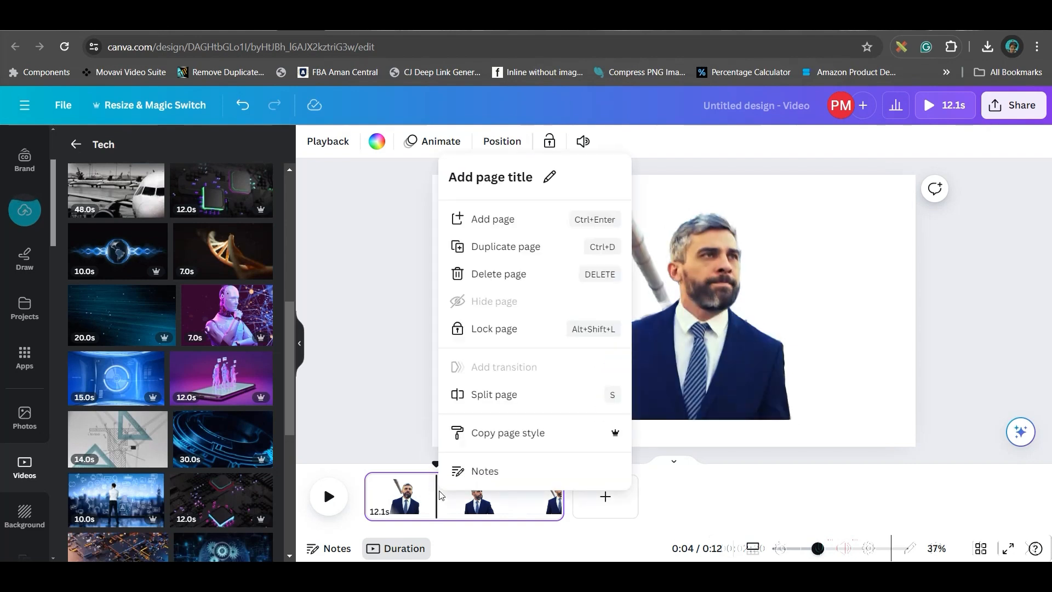
left_click(489, 396)
Split the second page at 8.4 s on the timeline.
left_click_drag(449, 463, 514, 461)
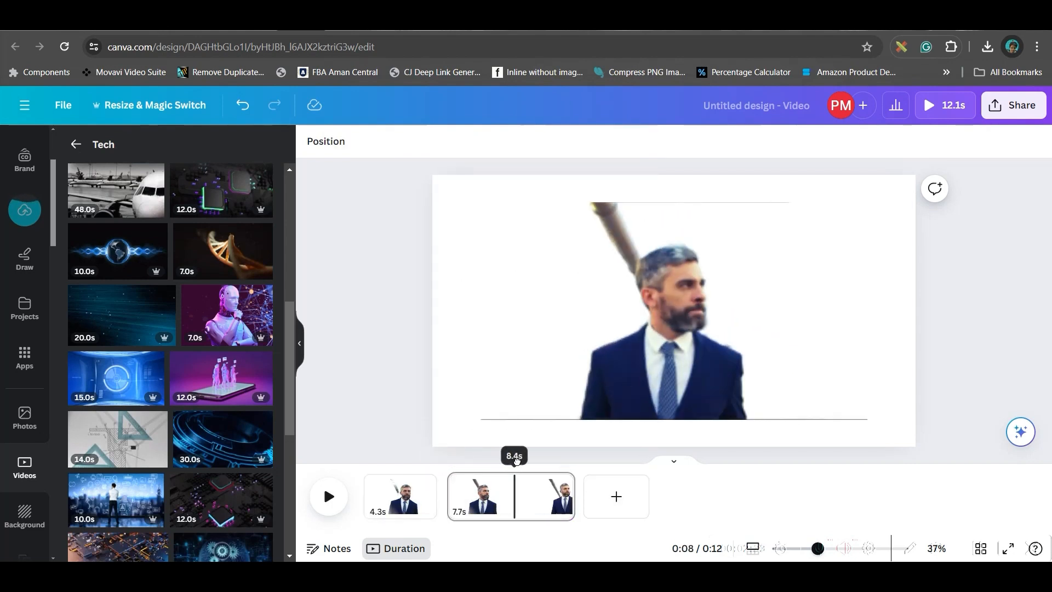
right_click(519, 501)
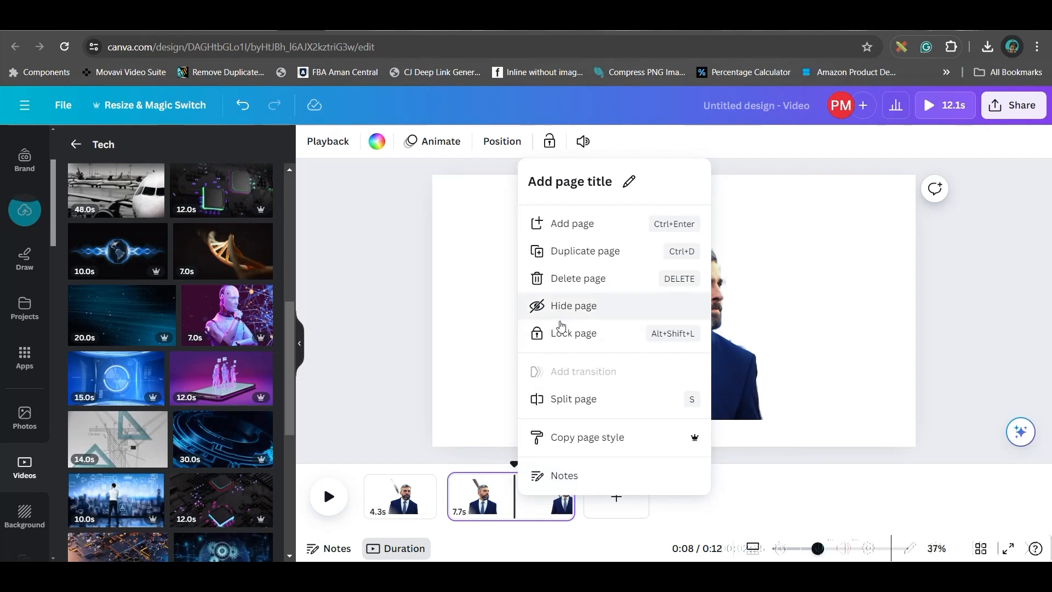
left_click(570, 399)
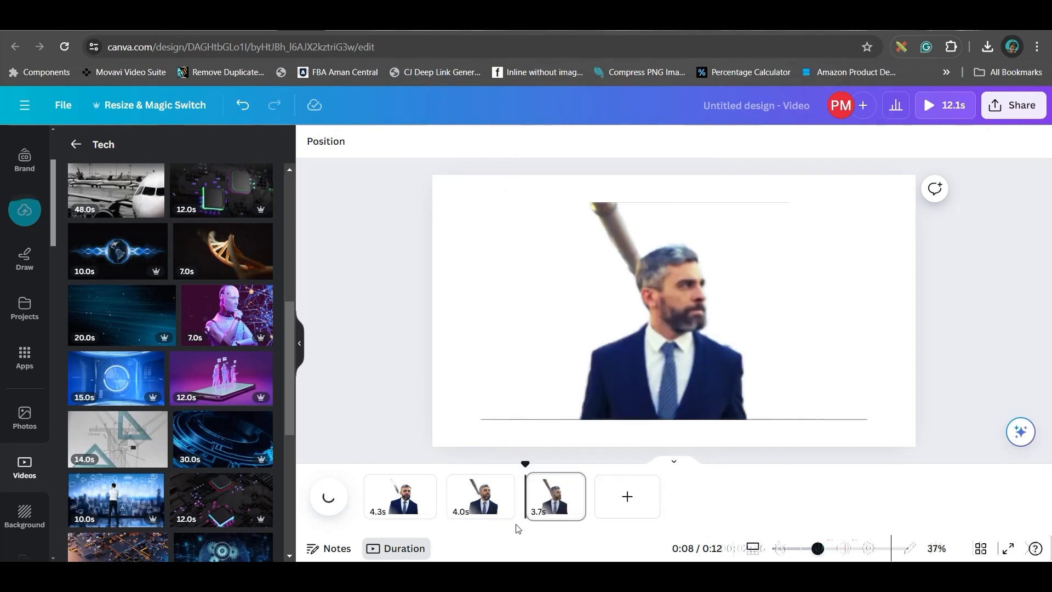
Add the 15.0 s blue circular-interface Tech video to the first page and set it as the page background.
left_click(400, 508)
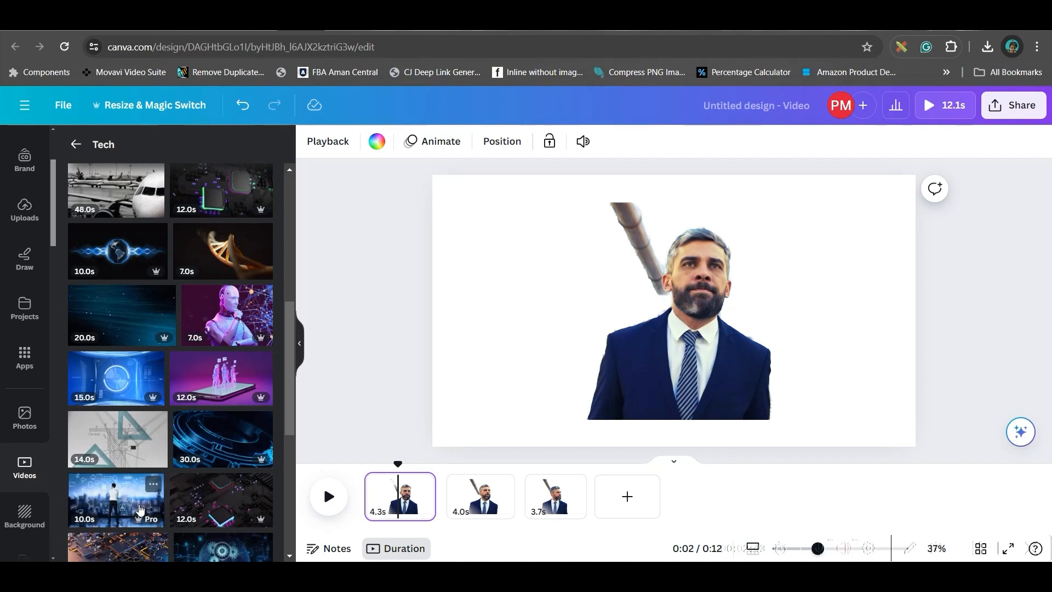
left_click(118, 371)
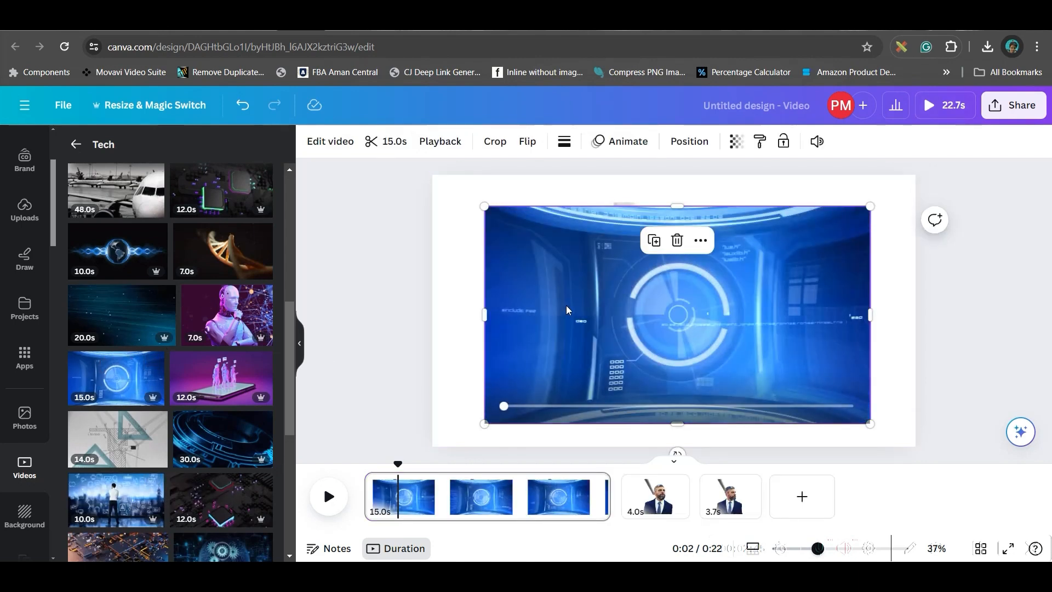
right_click(832, 418)
left_click(681, 509)
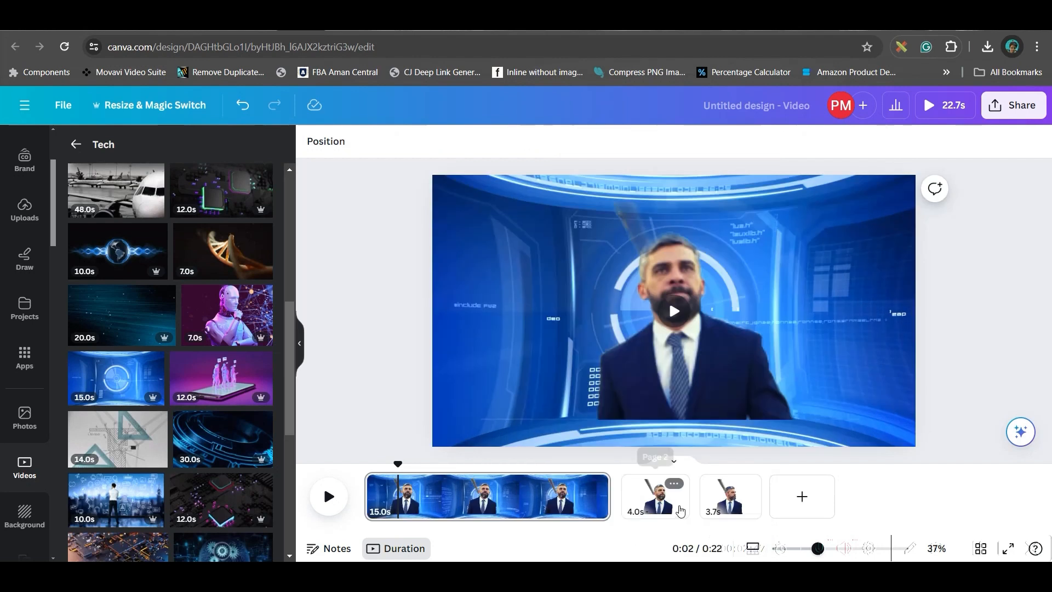
Crop both sides of the man's clip on the first page, enlarge it to the page's lower edge, and select the second page.
left_click(695, 353)
left_click_drag(481, 310, 563, 311)
left_click_drag(870, 310, 784, 311)
left_click_drag(785, 419, 819, 447)
left_click(655, 496)
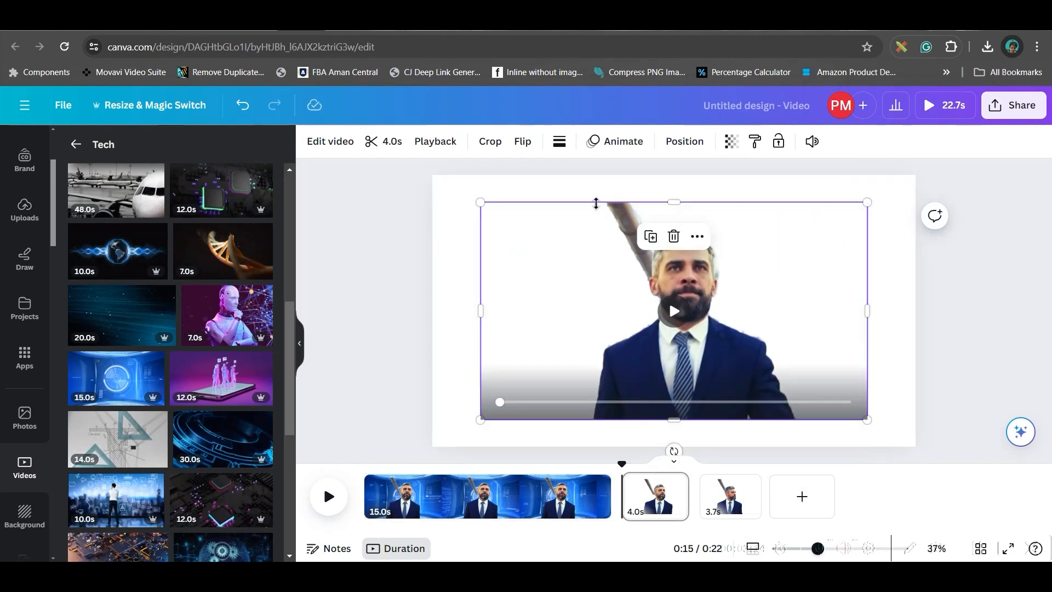
Apply the Photo Zoom page animation to the third page with the beach sunset background.
left_click(476, 224)
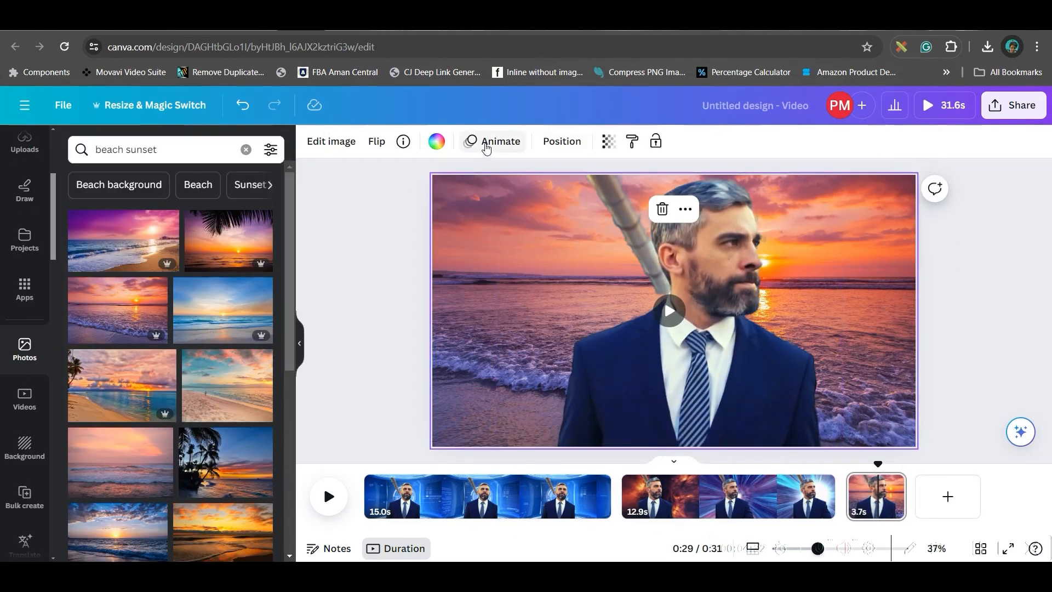
left_click(500, 142)
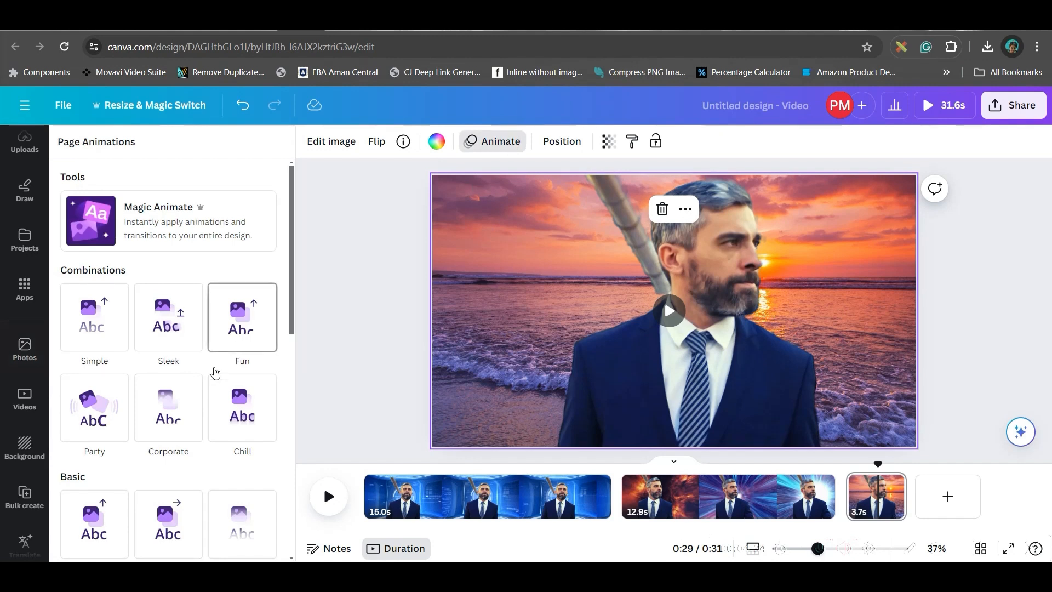
scroll(215, 351, "down", 5)
scroll(216, 336, "up", 5)
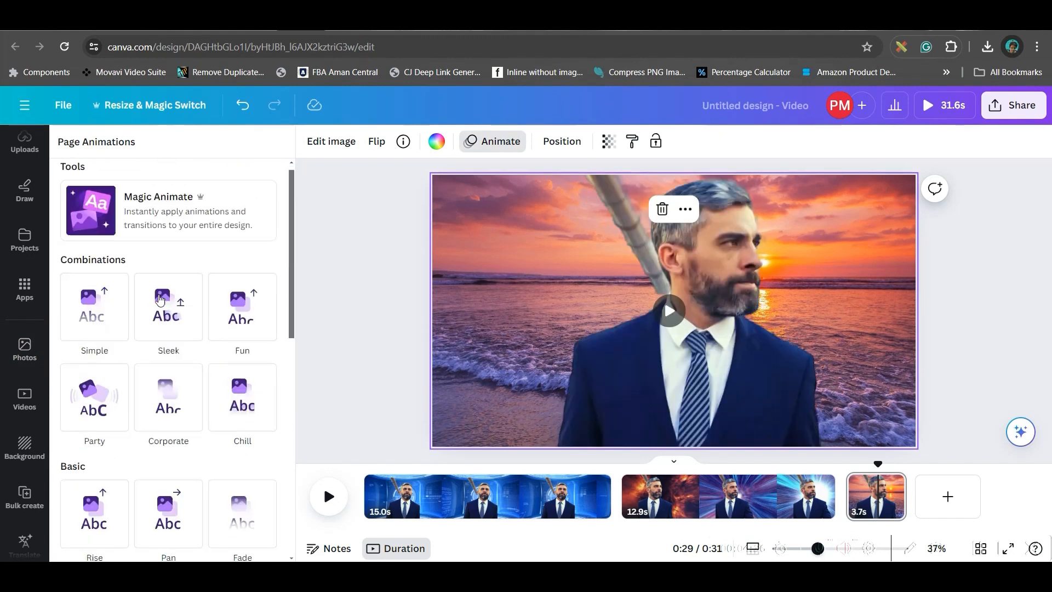
left_click(166, 221)
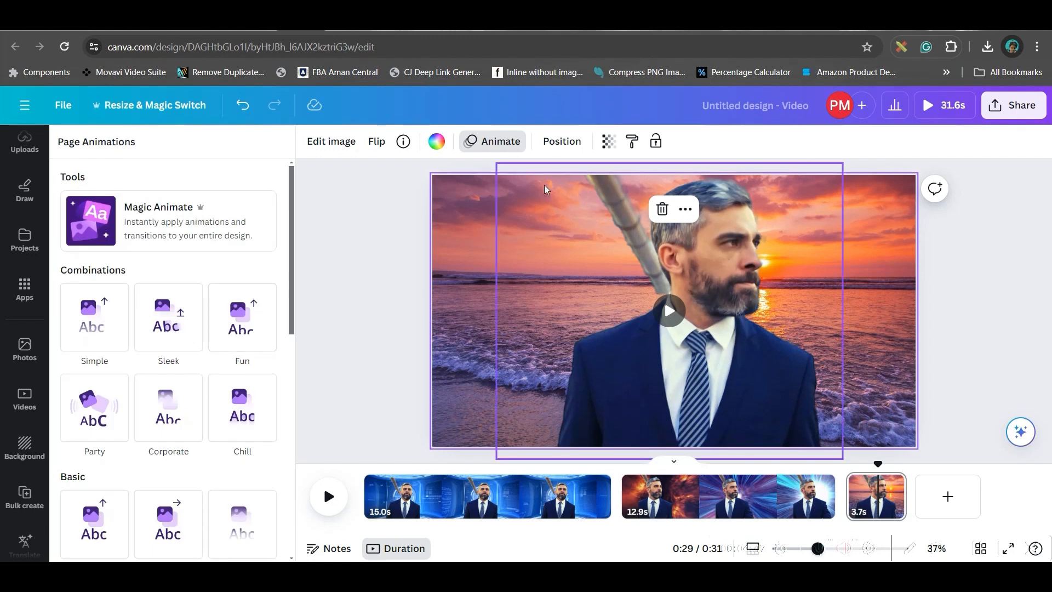
scroll(143, 347, "down", 10)
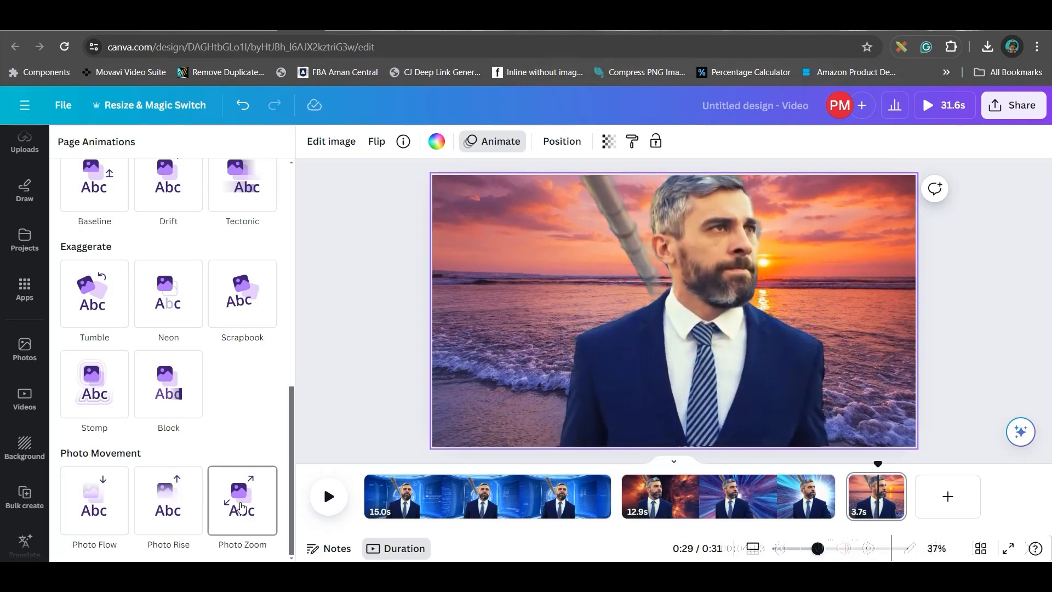
left_click(242, 506)
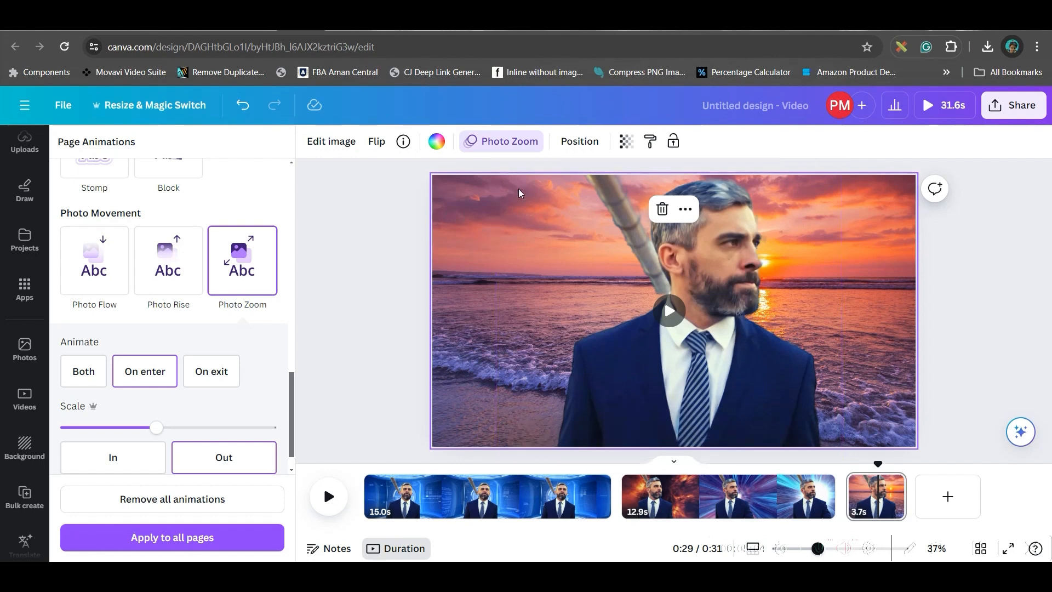
Widen the frame of the man's clip on the beach sunset page by extending its right edge outward.
left_click(647, 258)
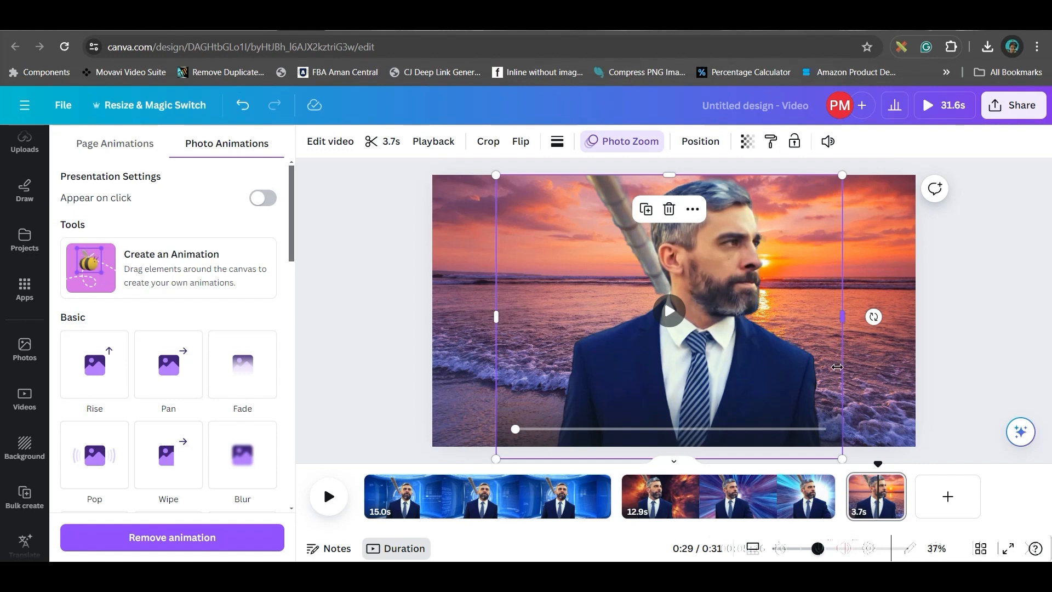
left_click_drag(841, 317, 867, 322)
left_click(995, 324)
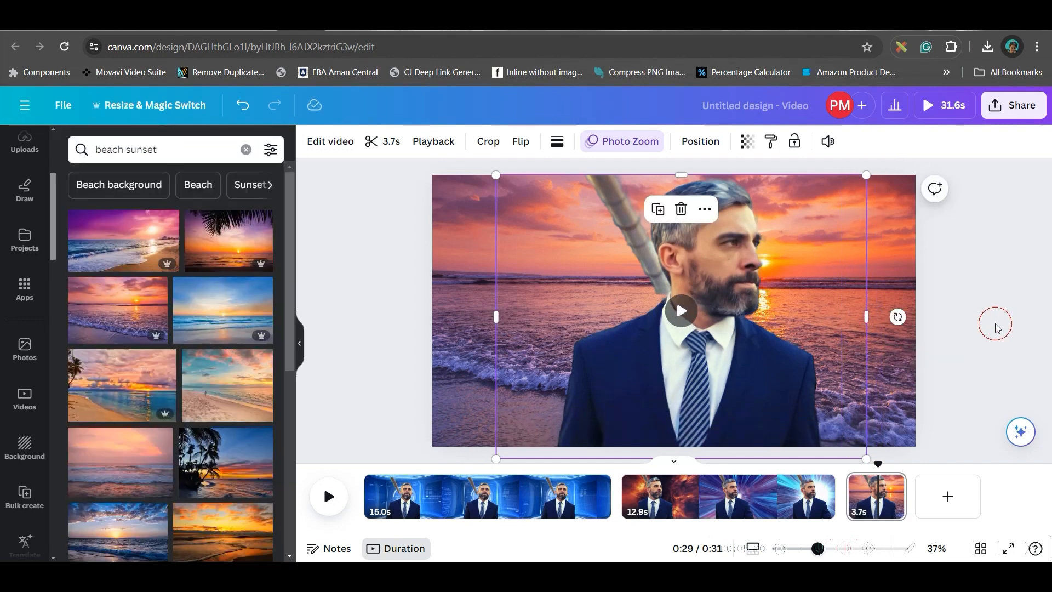
left_click(1023, 380)
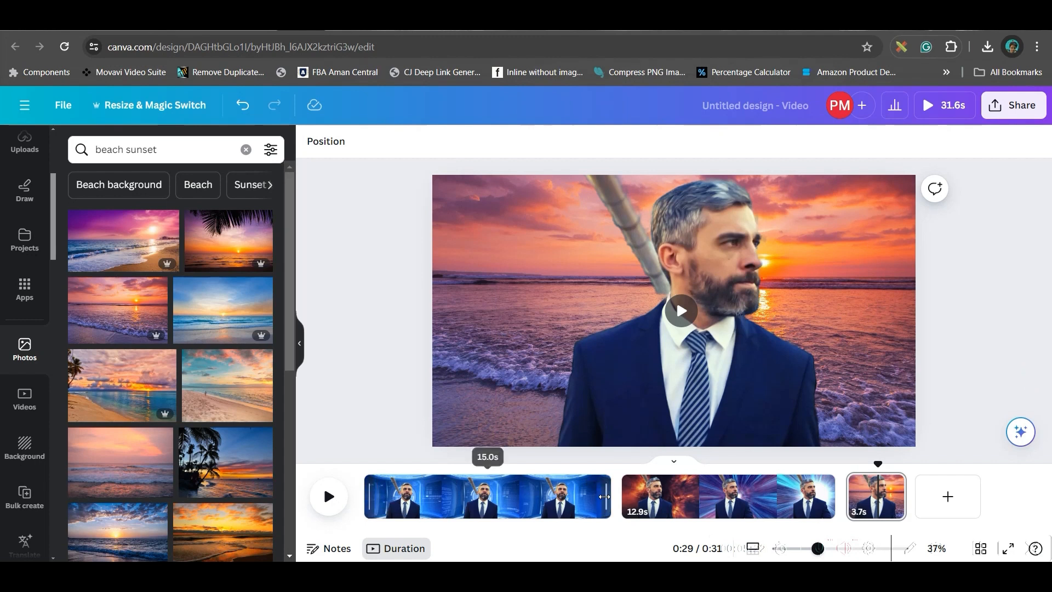
Add a Dissolve transition of 0.5 seconds between the first and second pages.
left_click(625, 507)
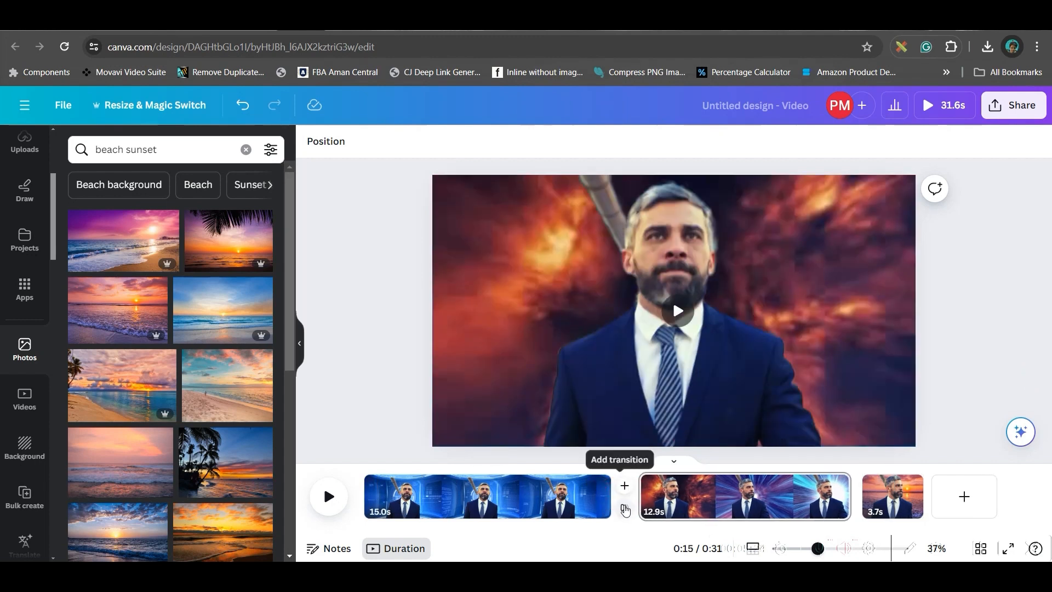
left_click(625, 509)
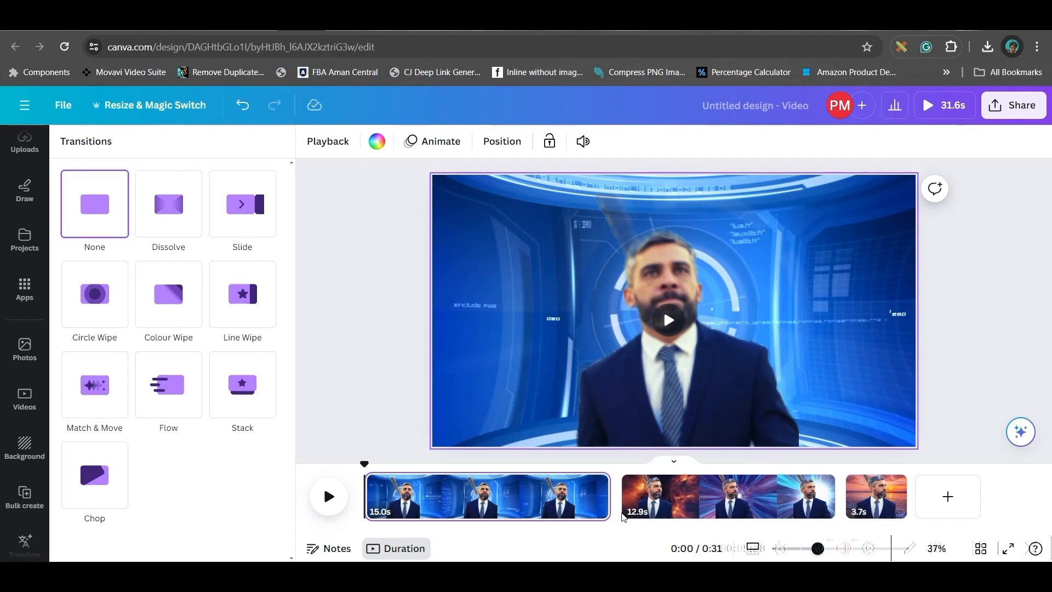
left_click(616, 499)
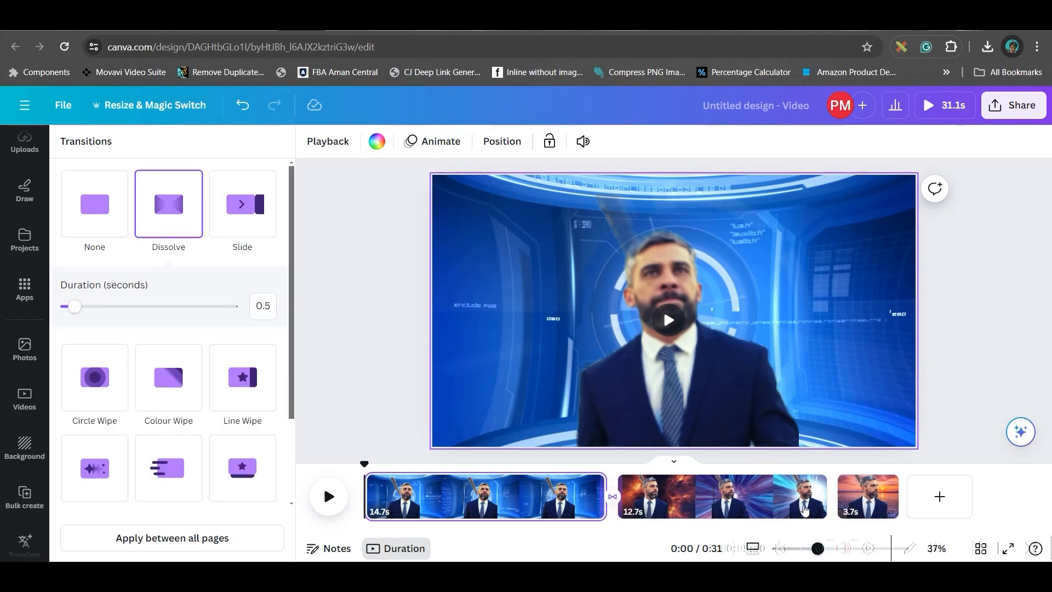
Add a Match & Move transition of 0.9 seconds between the second and third pages.
left_click(836, 508)
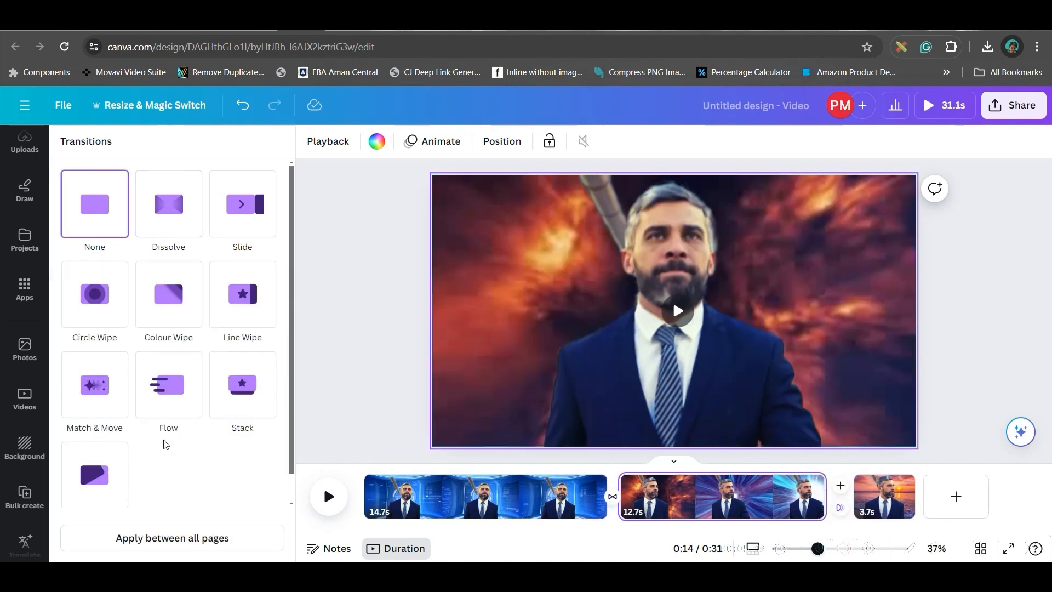
left_click(94, 383)
scroll(272, 462, "down", 1)
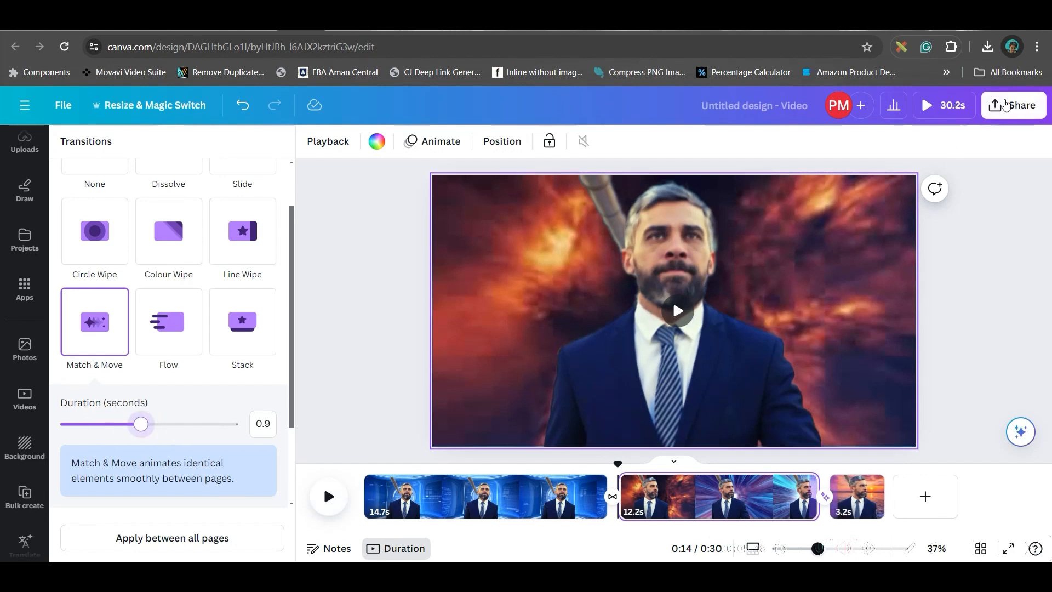
Open the design's download settings for MP4 Video and confirm all three pages for the export.
left_click(1014, 108)
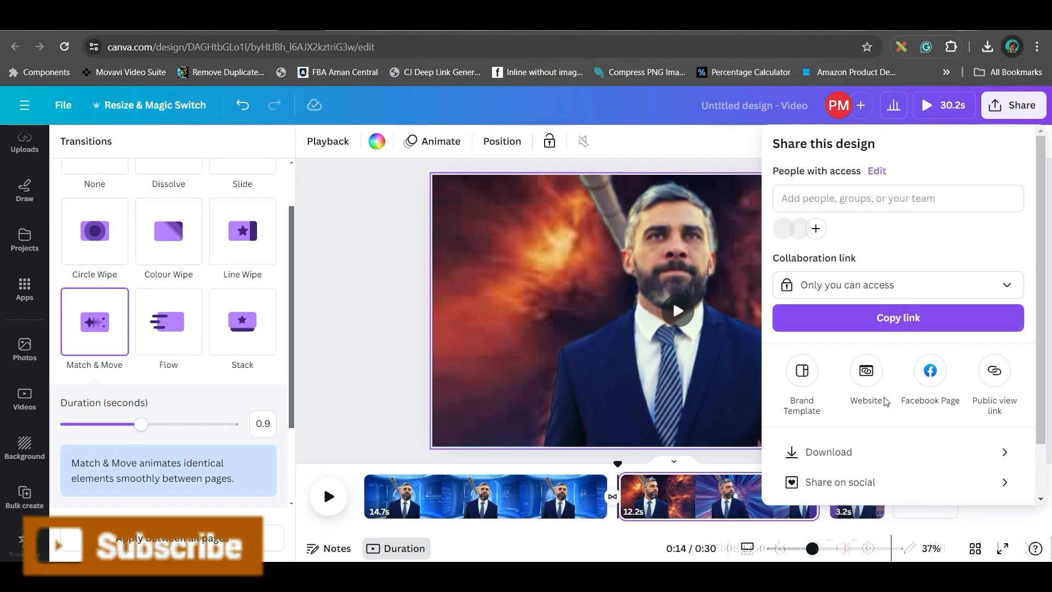
left_click(834, 449)
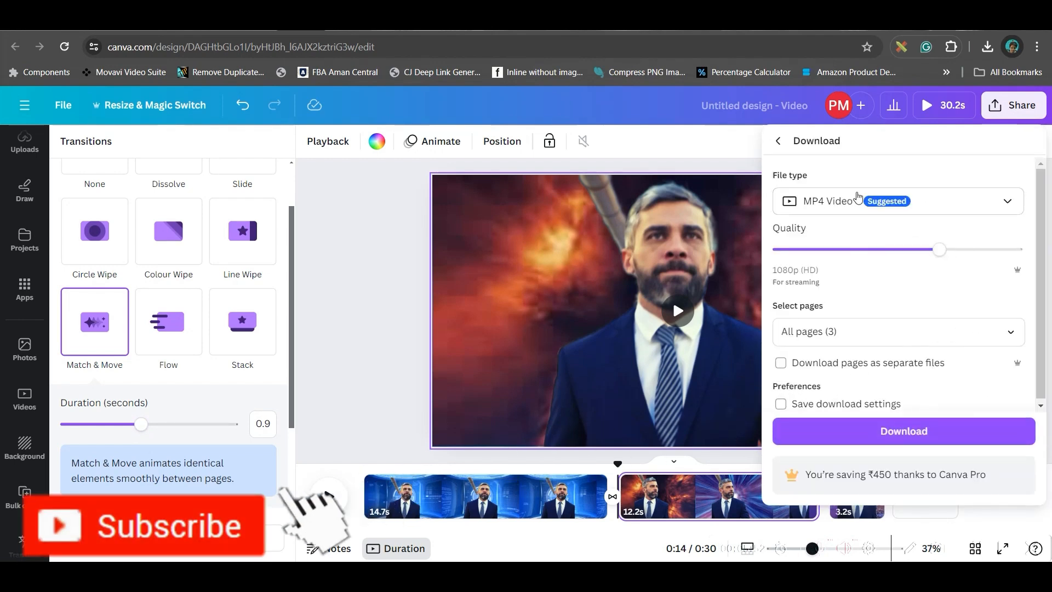
left_click(1008, 332)
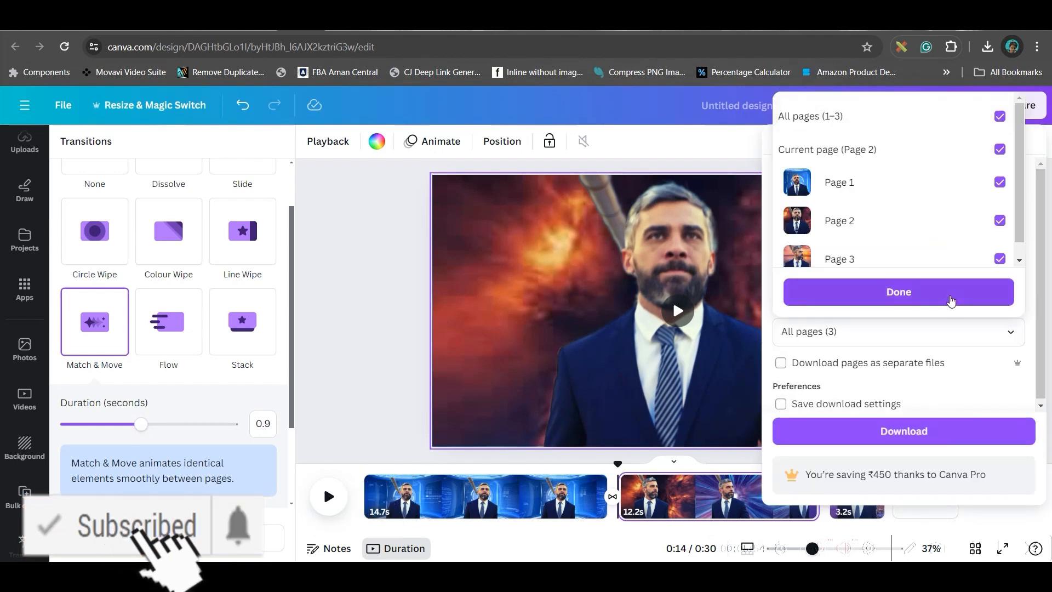
left_click(952, 297)
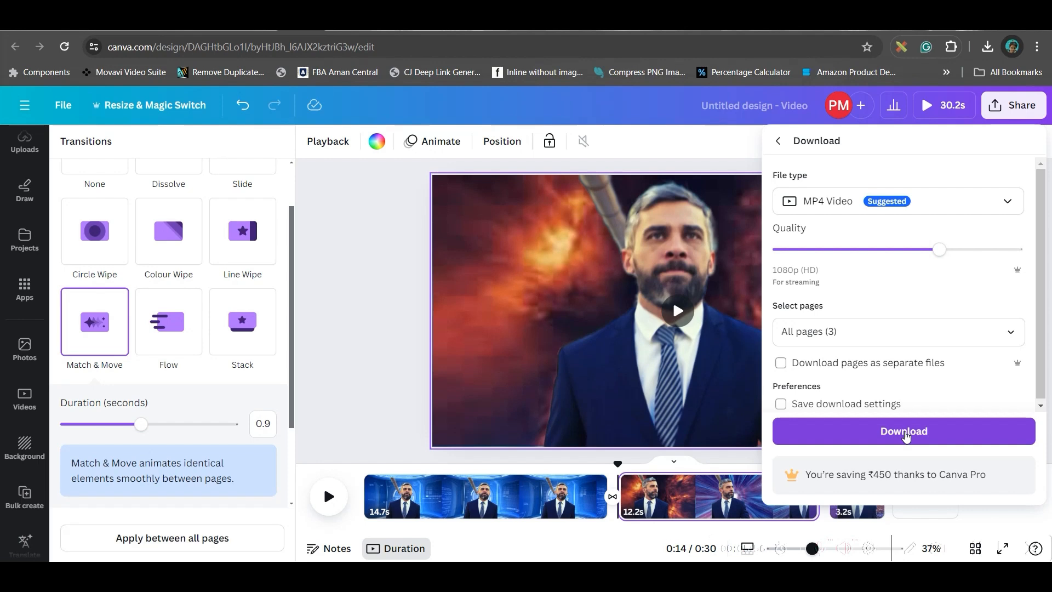